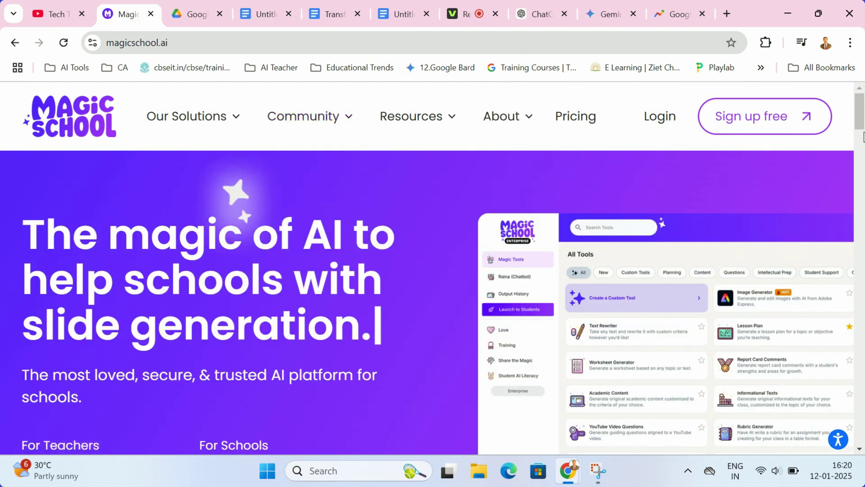
pyautogui.moveTo(863, 126); pyautogui.dragTo(859, 135)
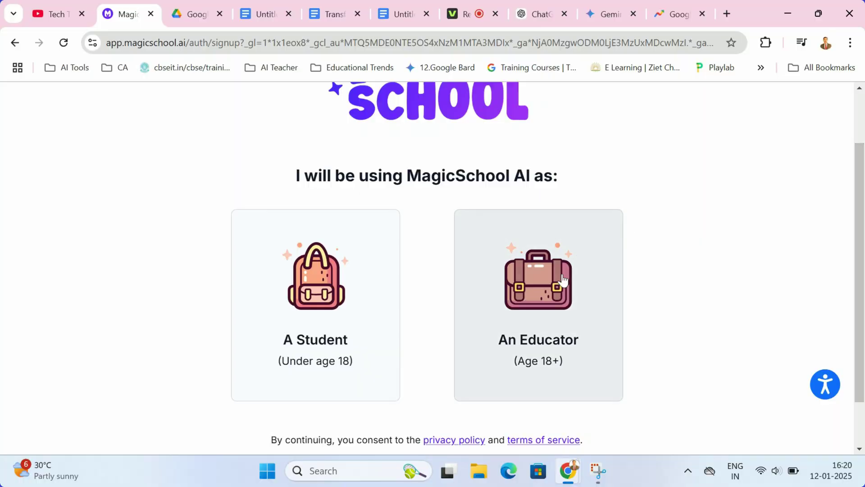
# - Sign up for MagicSchool AI with the Educator account type
pyautogui.click(541, 291)
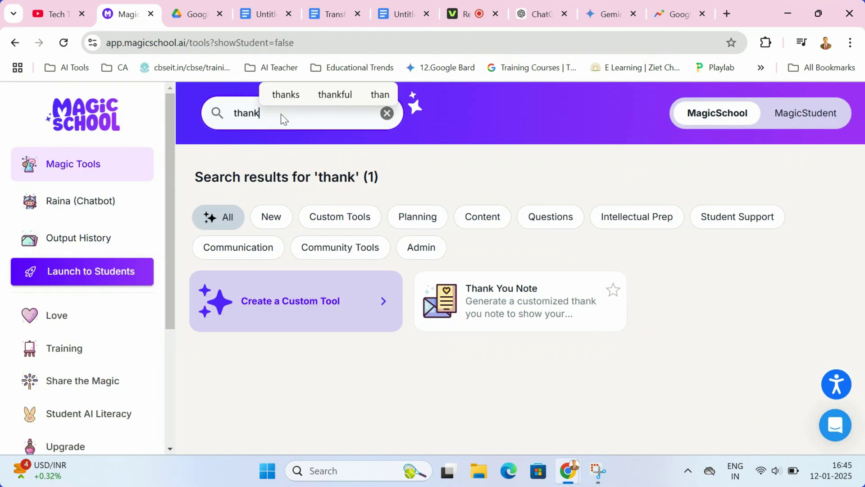
# - Generate a thank-you note from the edited appreciation message in the Thank You Note tool
pyautogui.click(515, 308)
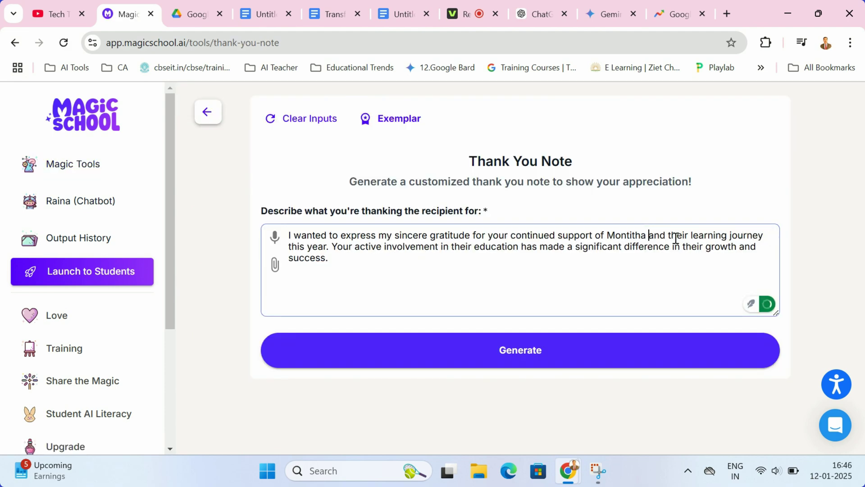
pyautogui.write('Raj')
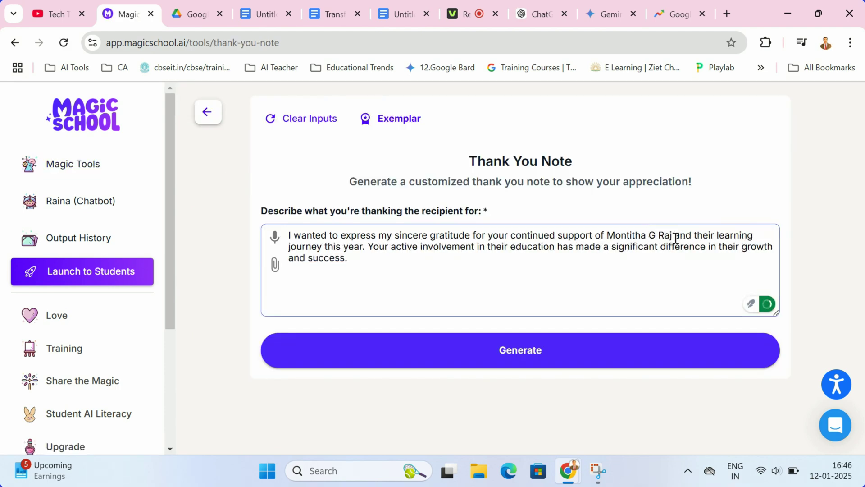
pyautogui.click(629, 351)
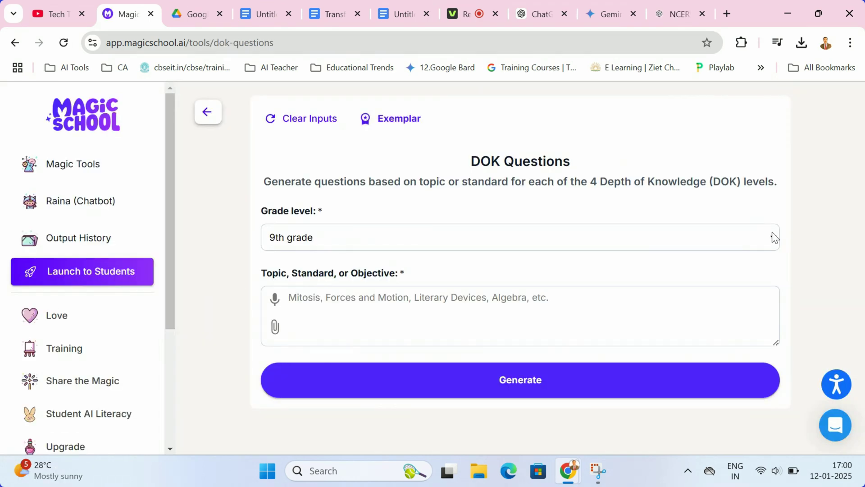
# - Generate 12th-grade DOK questions on types of networks from the attached network.pdf
pyautogui.click(775, 238)
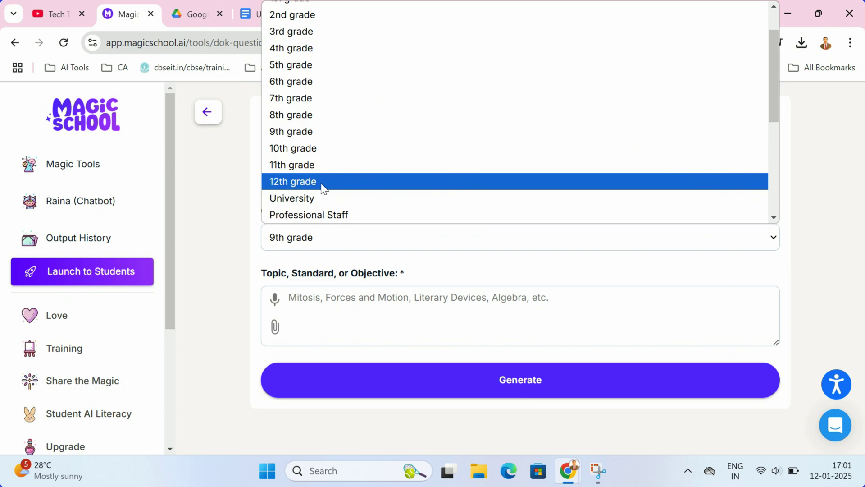
pyautogui.click(322, 183)
pyautogui.click(275, 329)
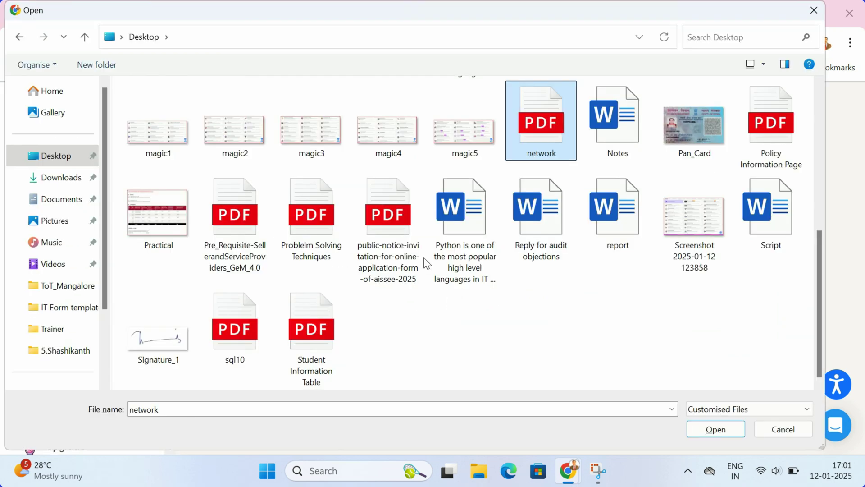
pyautogui.click(711, 430)
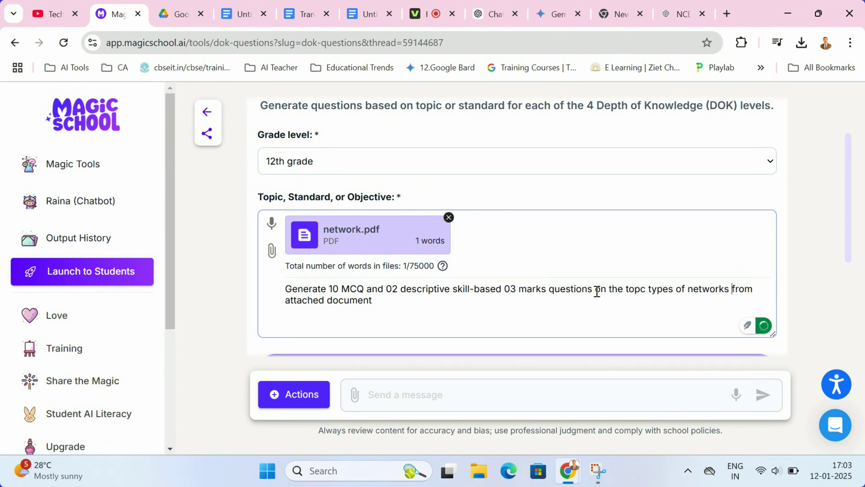
pyautogui.scroll(-1, 715, 287)
pyautogui.click(573, 297)
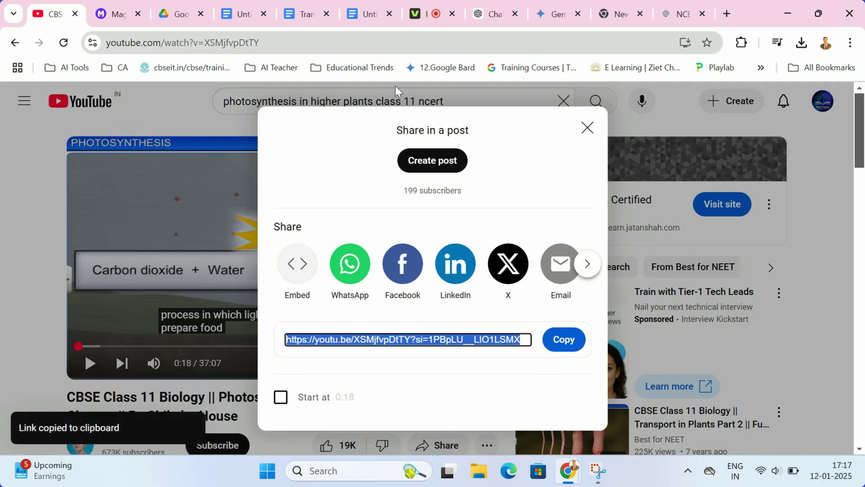
# - Switch from YouTube back to the MagicSchool AI tab
pyautogui.hotkey('ctrl', 'Tab')
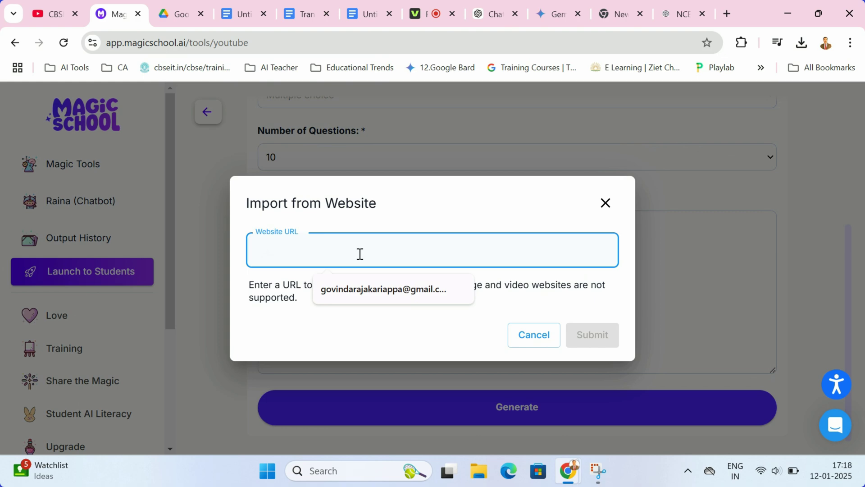
# - Import the copied YouTube video link and generate 10 multiple-choice questions from it
pyautogui.hotkey('ctrl', 'v')
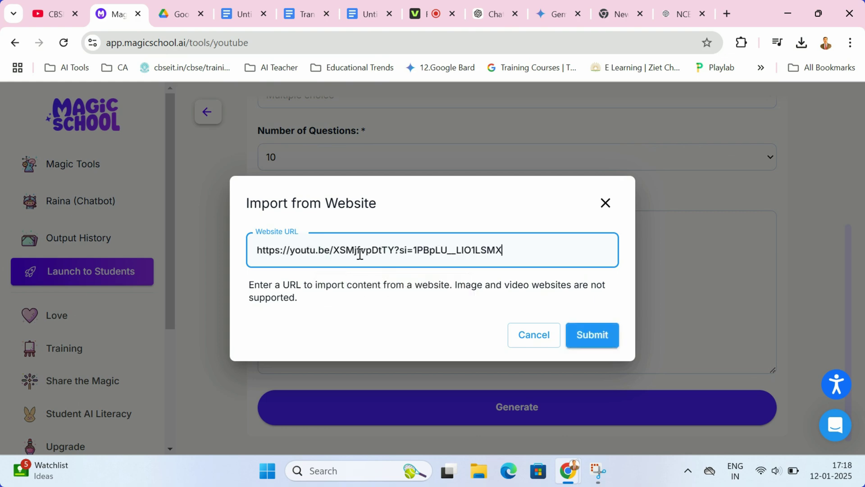
pyautogui.click(590, 339)
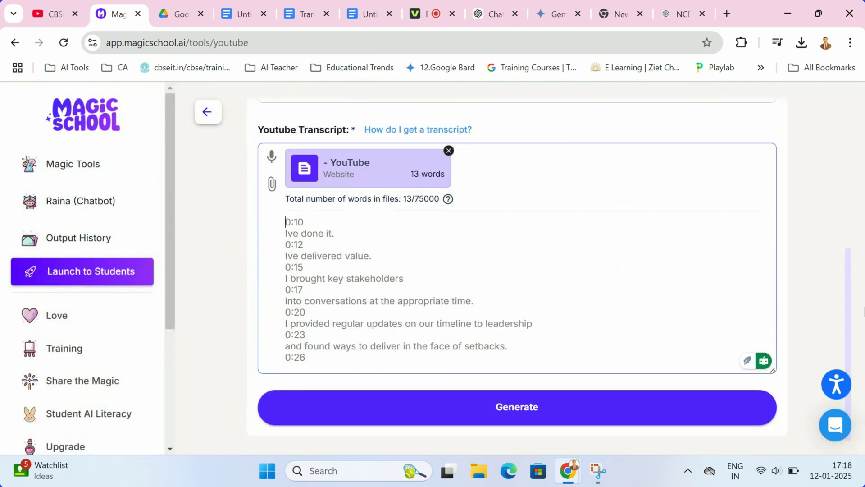
pyautogui.click(494, 408)
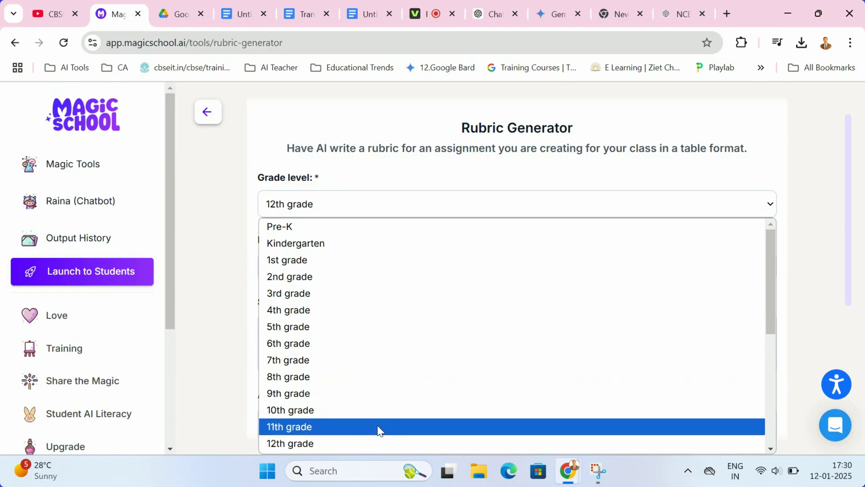
# - Generate an 11th-grade, 7-point network devices rubric with network.pdf attached
pyautogui.click(375, 425)
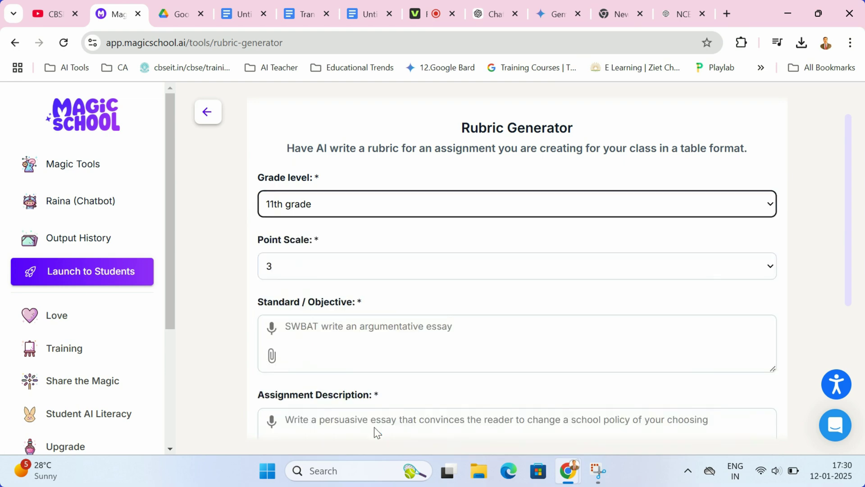
pyautogui.click(491, 269)
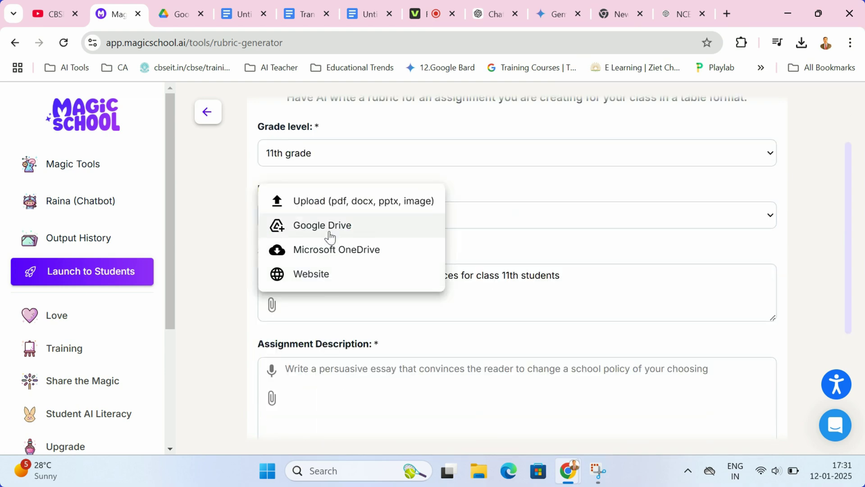
pyautogui.click(343, 201)
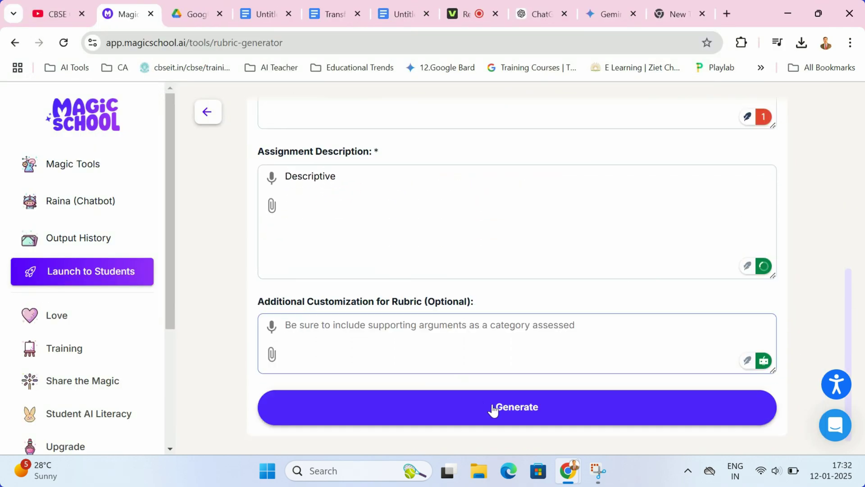
pyautogui.click(493, 409)
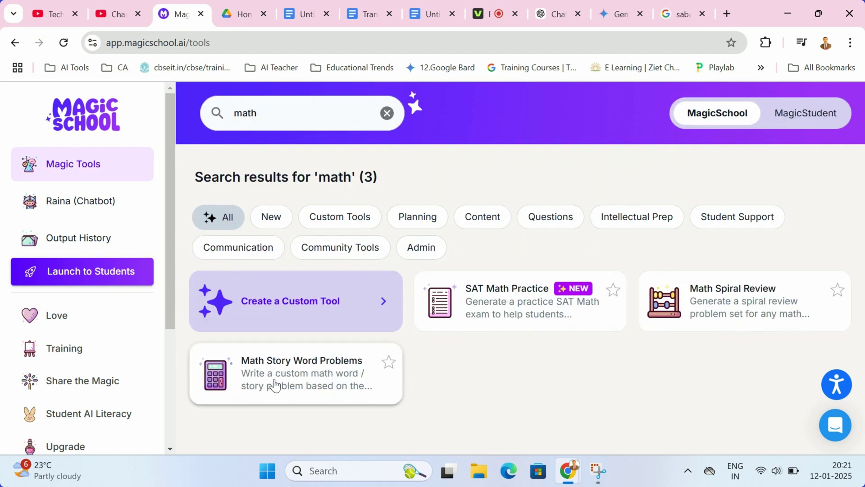
# - Generate ten 10th-grade quadratic math story word problems
pyautogui.click(274, 384)
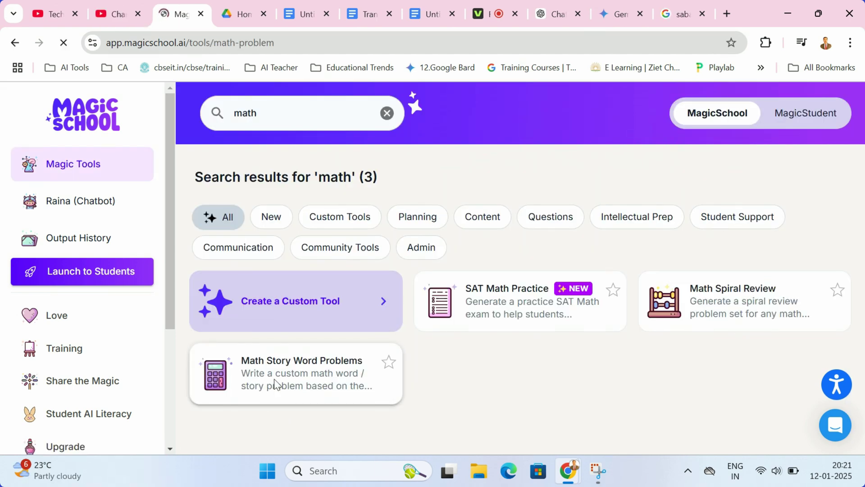
pyautogui.scroll(-1, 850, 287)
pyautogui.scroll(-2, 851, 287)
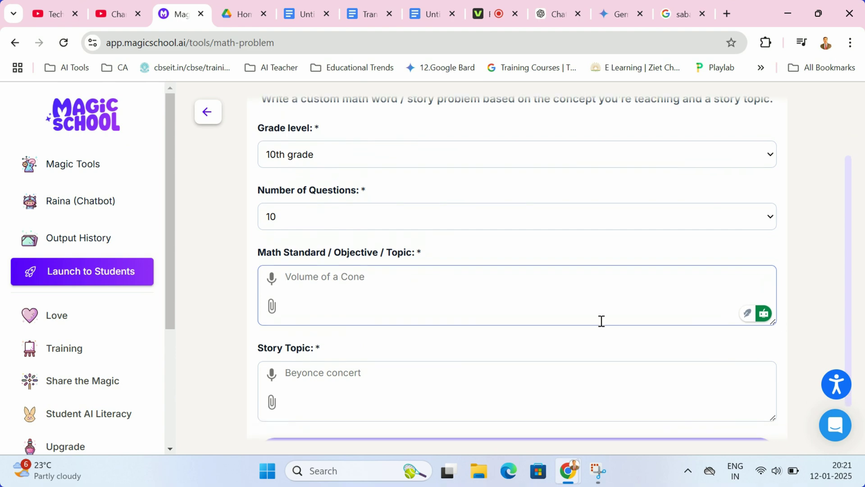
pyautogui.click(524, 410)
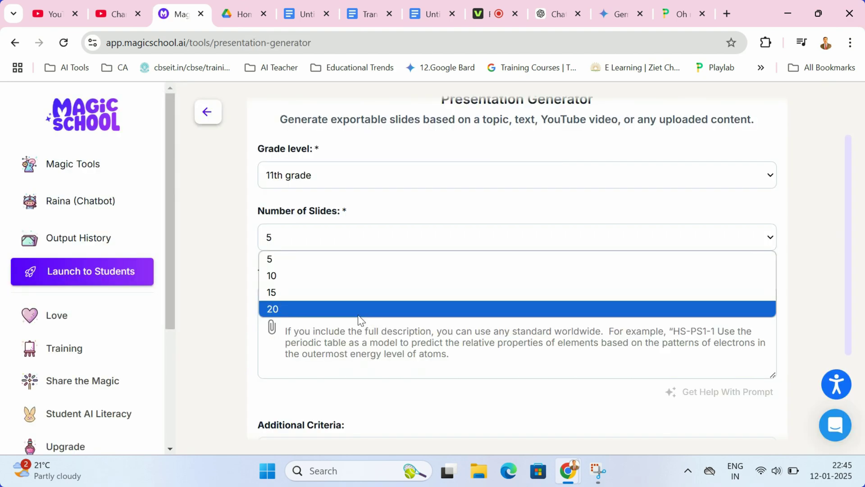
# - Generate a 20-slide presentation on Python flow of control from the uploaded kecs106.pdf
pyautogui.click(356, 312)
pyautogui.click(272, 329)
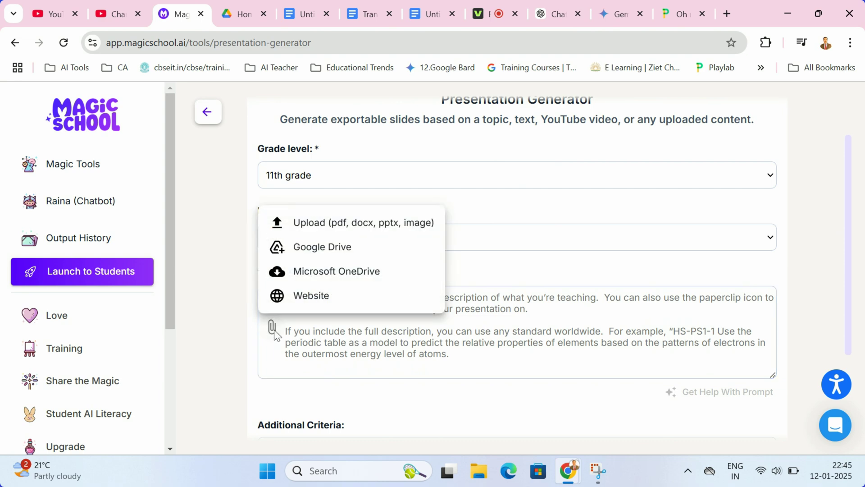
pyautogui.click(342, 225)
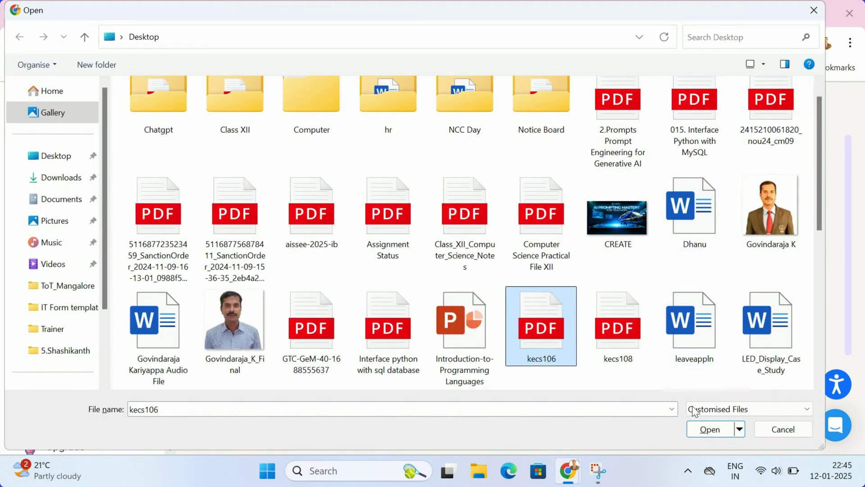
pyautogui.click(709, 429)
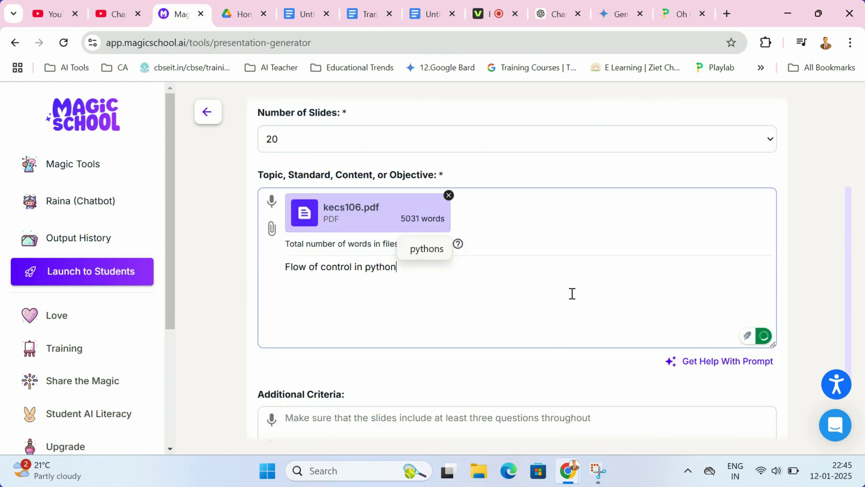
pyautogui.scroll(-2, 846, 253)
pyautogui.click(487, 327)
pyautogui.write('standard slides')
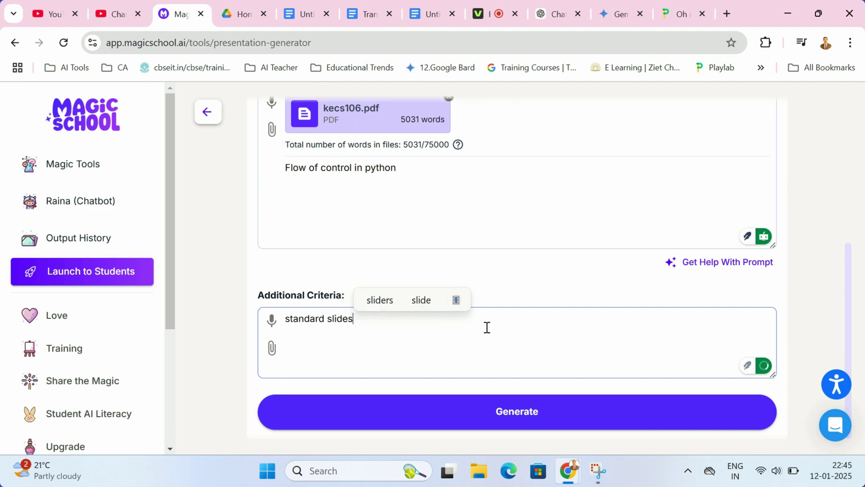
pyautogui.click(523, 418)
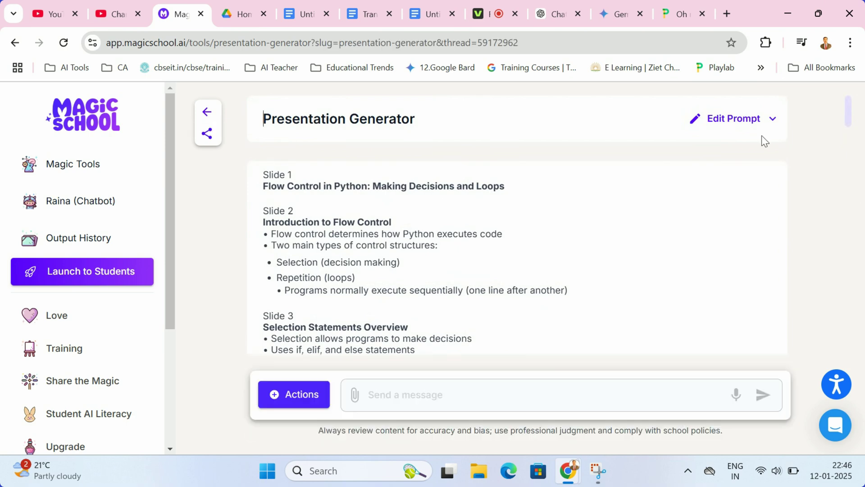
pyautogui.moveTo(852, 109); pyautogui.dragTo(864, 369)
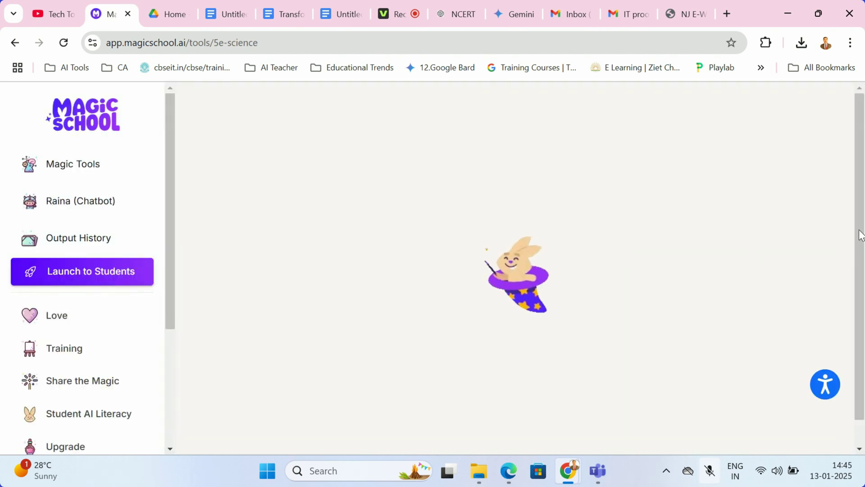
pyautogui.scroll(-1, 851, 146)
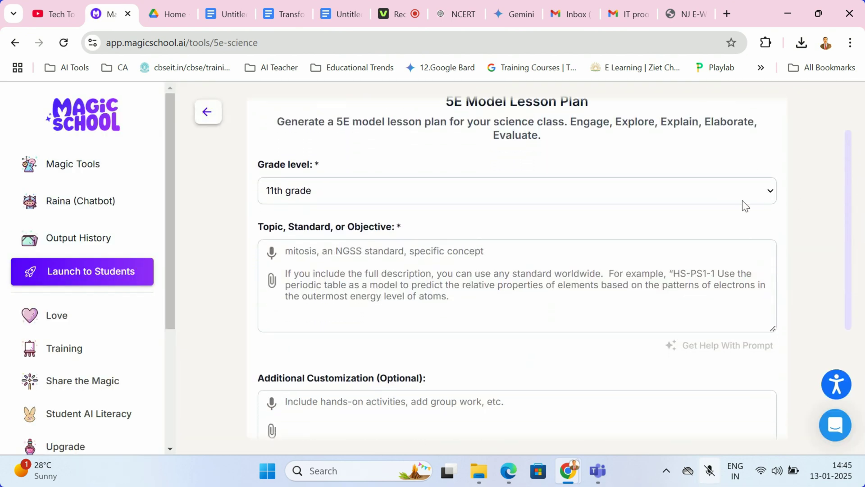
# - Set the 5E lesson plan to 10th grade with kecs110.pdf attached as its topic
pyautogui.click(767, 190)
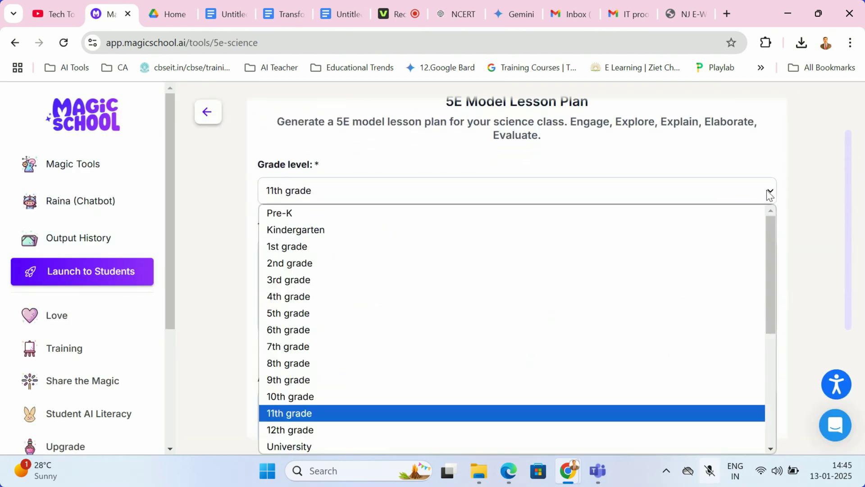
pyautogui.click(319, 397)
pyautogui.moveTo(847, 198); pyautogui.dragTo(854, 213)
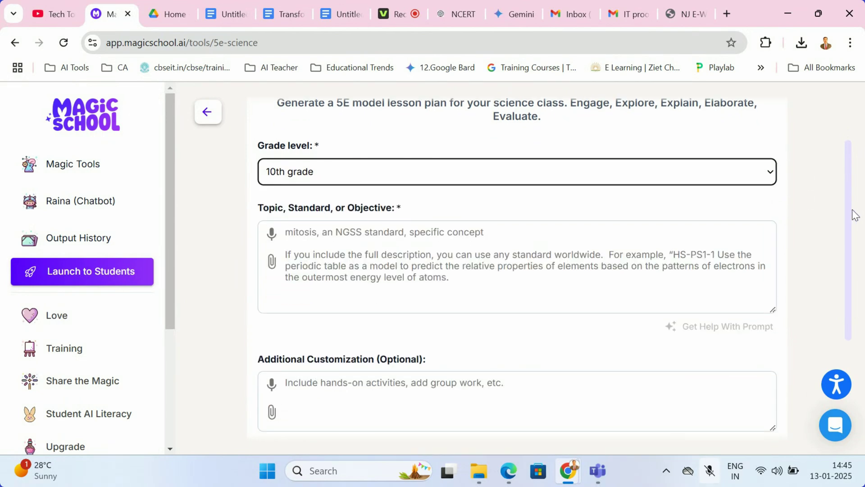
pyautogui.click(273, 257)
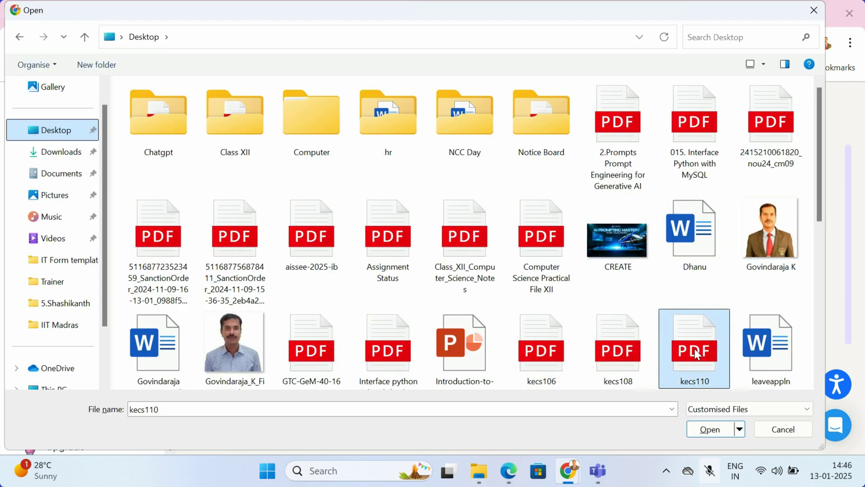
pyautogui.scroll(-1, 703, 406)
pyautogui.click(708, 430)
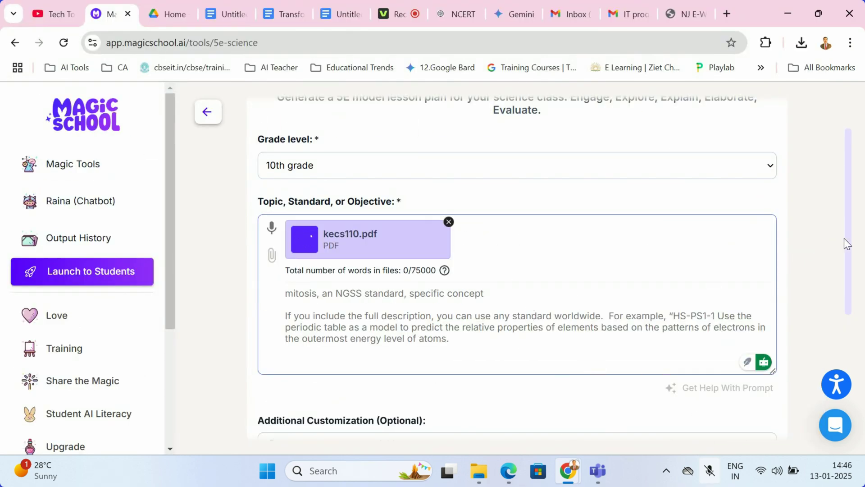
pyautogui.scroll(-3, 849, 271)
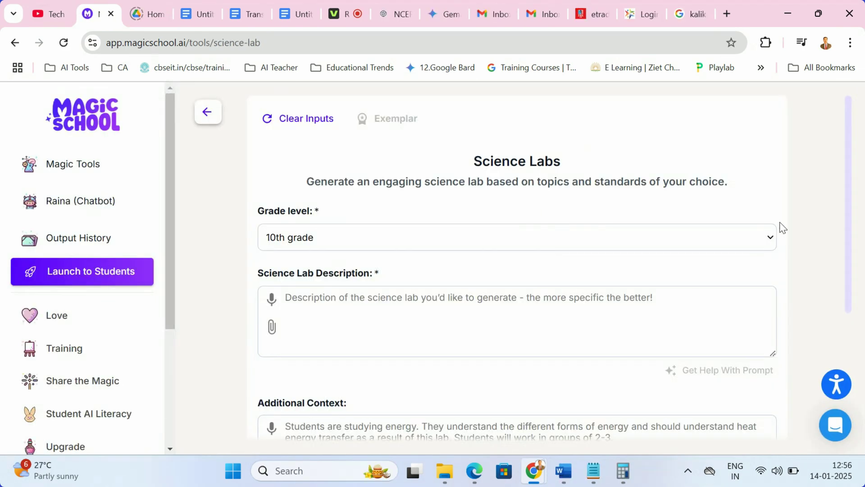
# - Generate a 12th-grade science lab investigating the simple pendulum
pyautogui.click(771, 240)
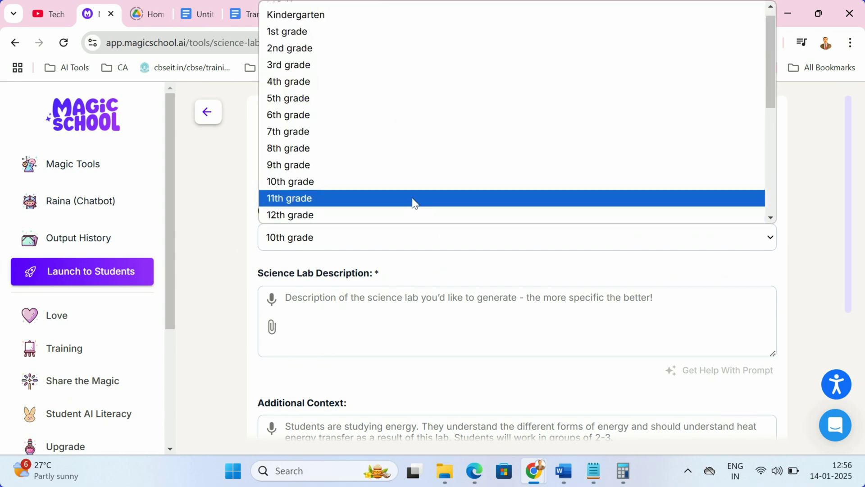
pyautogui.click(360, 215)
pyautogui.click(373, 314)
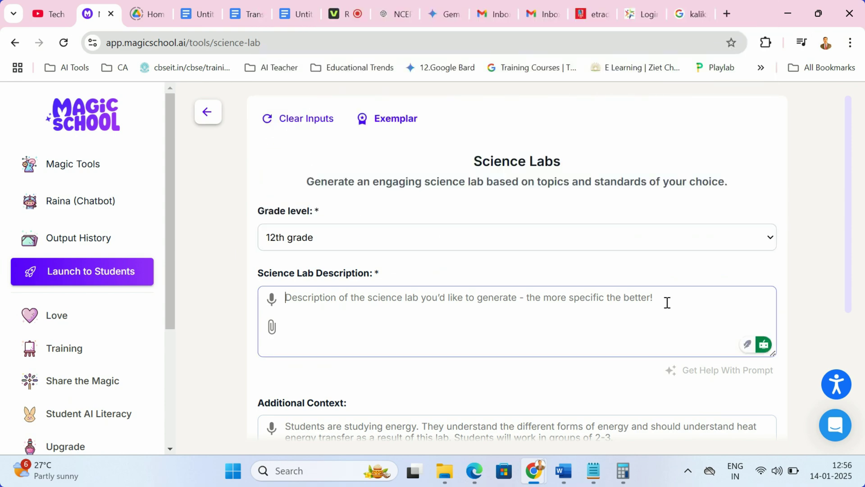
pyautogui.write('pendulum')
pyautogui.scroll(-1, 553, 250)
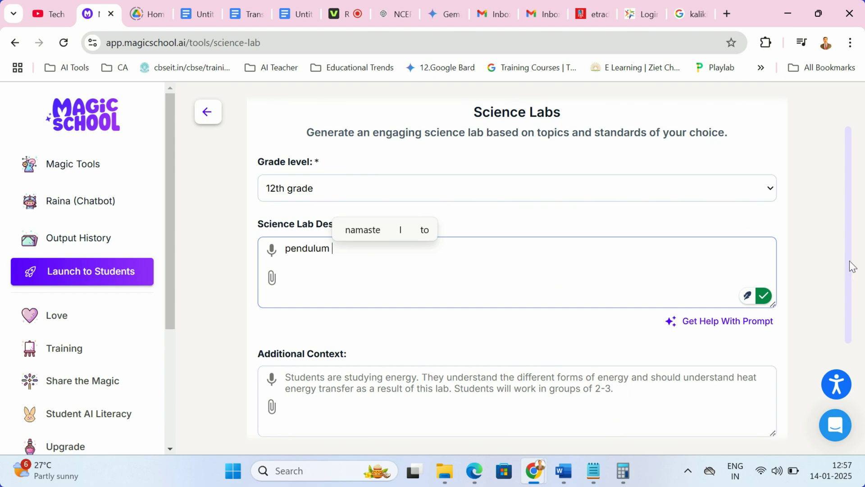
pyautogui.click(845, 260)
pyautogui.moveTo(850, 286); pyautogui.dragTo(853, 383)
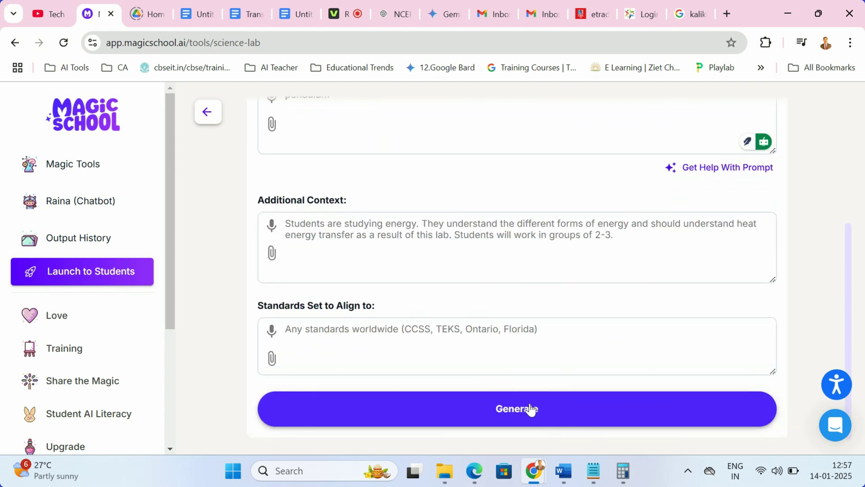
pyautogui.click(531, 409)
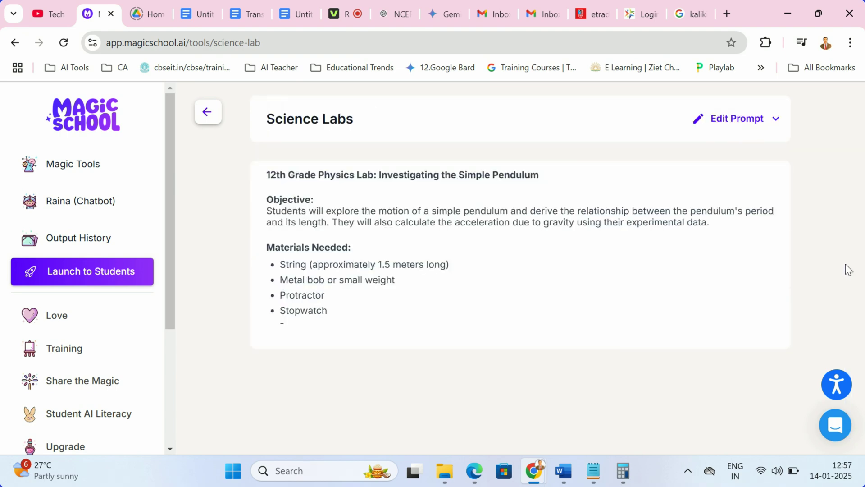
pyautogui.scroll(-2, 812, 255)
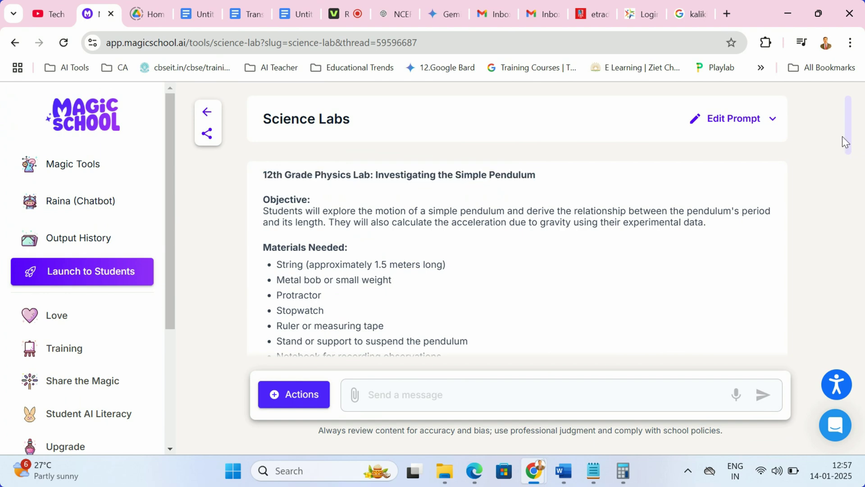
pyautogui.moveTo(850, 130); pyautogui.dragTo(862, 277)
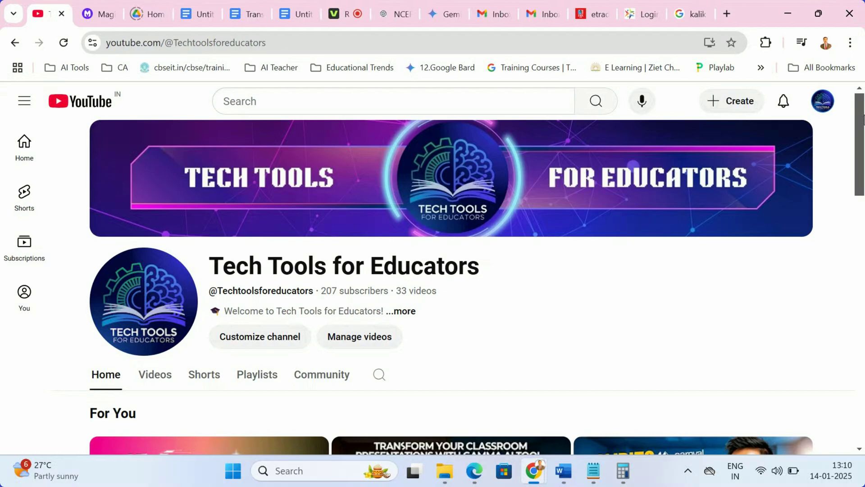
pyautogui.moveTo(863, 119); pyautogui.dragTo(864, 195)
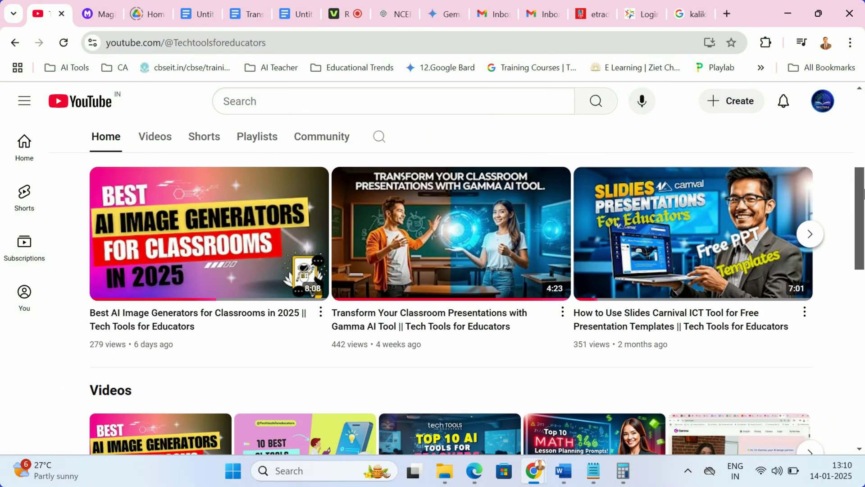
# - Open the 'Best AI Image Generators for Classrooms in 2025' video and display its transcript
pyautogui.click(218, 321)
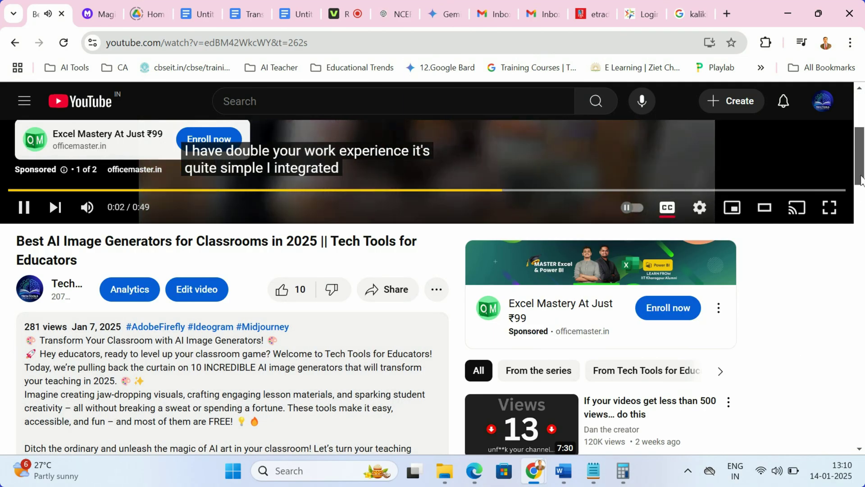
pyautogui.moveTo(862, 179); pyautogui.dragTo(861, 344)
pyautogui.click(67, 318)
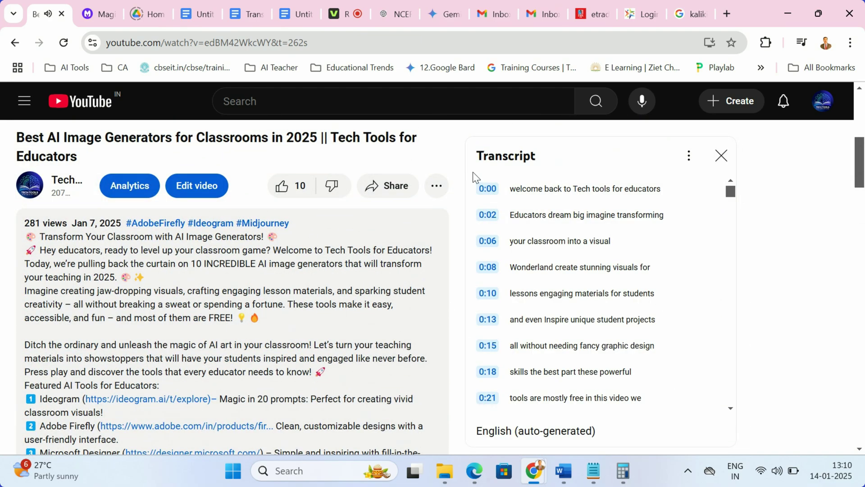
pyautogui.moveTo(473, 171)
pyautogui.mouseDown()
pyautogui.moveTo(579, 351)
pyautogui.moveTo(590, 436)
pyautogui.moveTo(620, 446)
pyautogui.mouseUp()
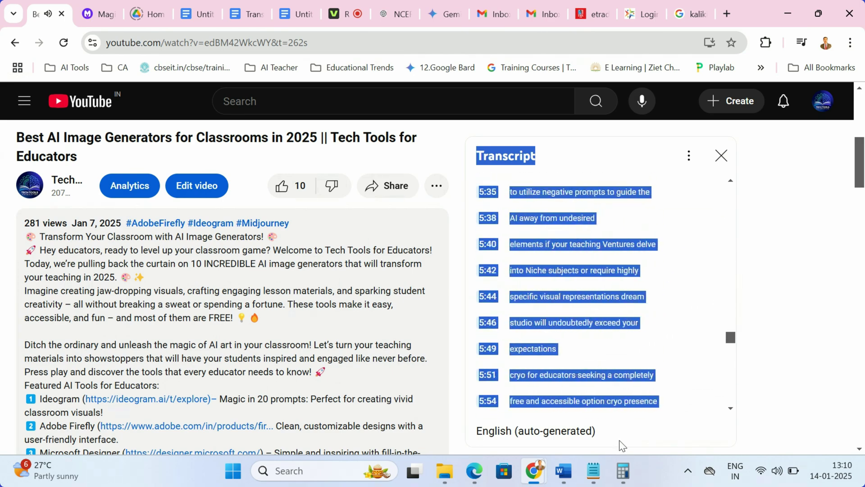
pyautogui.moveTo(620, 446); pyautogui.dragTo(633, 440)
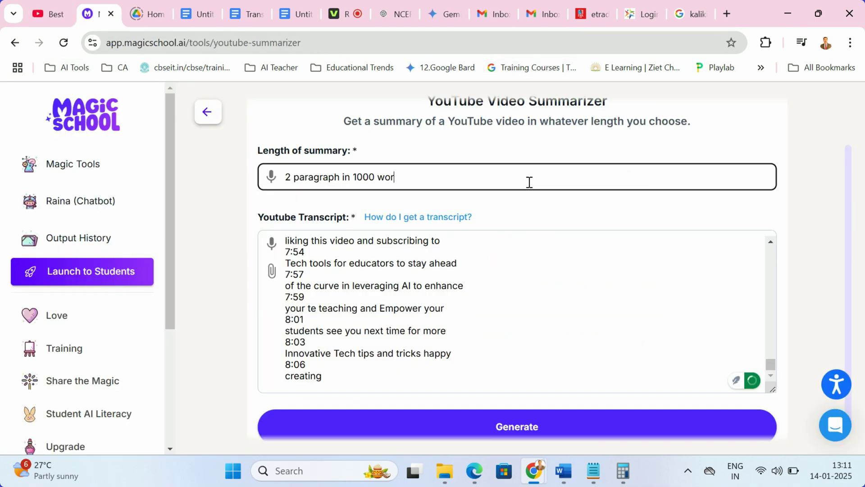
# - Generate a two-paragraph summary of the pasted AI image generators transcript
pyautogui.click(540, 427)
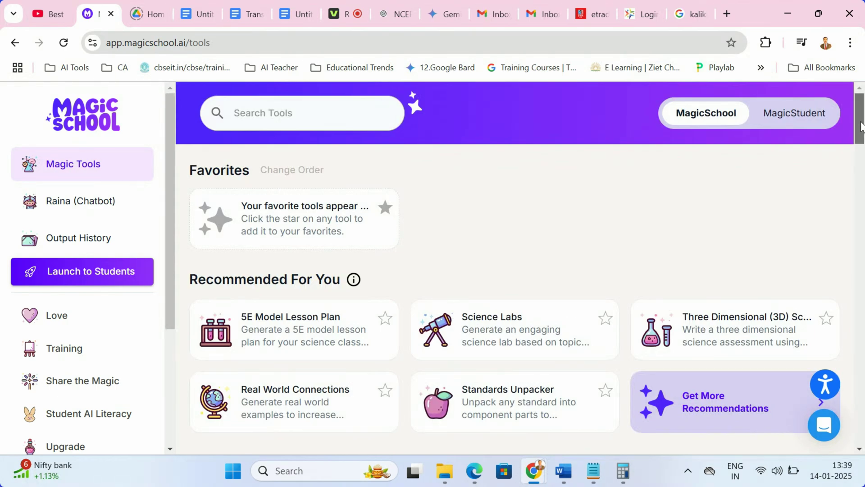
pyautogui.moveTo(862, 126); pyautogui.dragTo(861, 168)
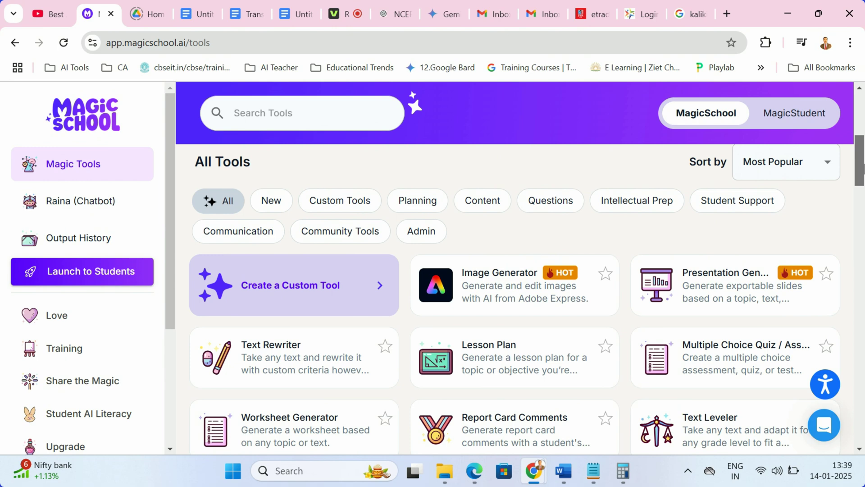
pyautogui.scroll(-1, 538, 281)
pyautogui.scroll(-1, 537, 281)
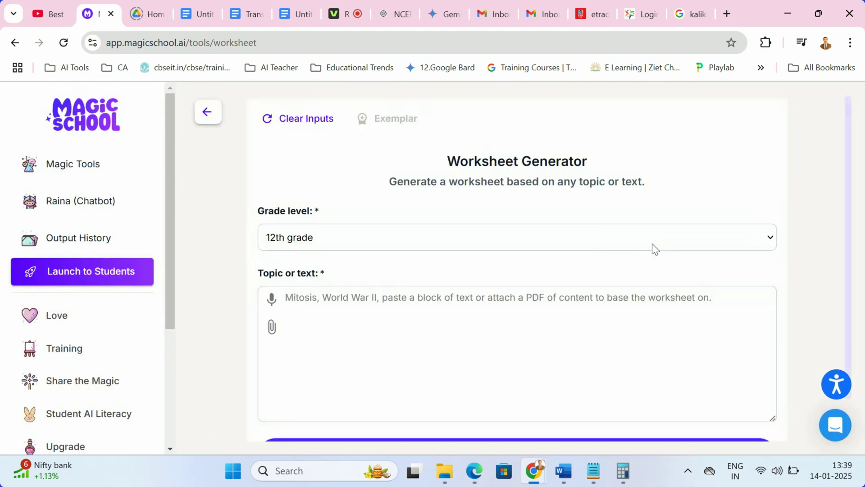
# - Generate a 12th-grade worksheet from the uploaded kecs110.pdf on tuples and dictionaries
pyautogui.click(616, 237)
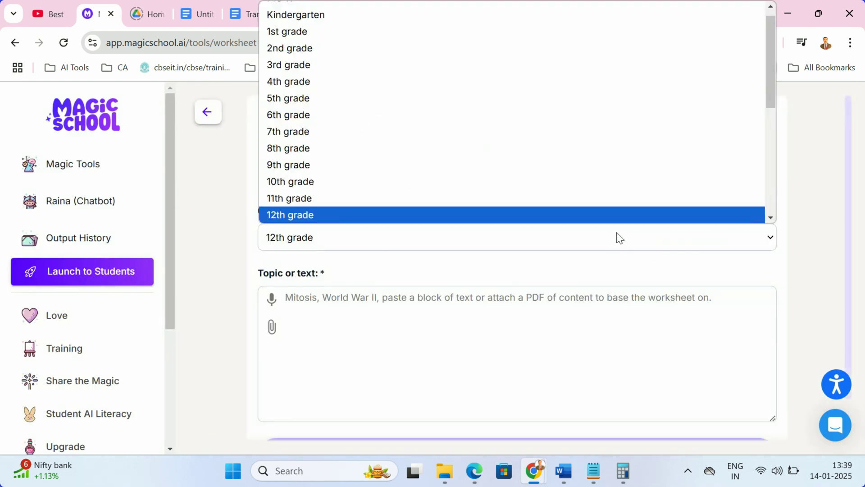
pyautogui.click(381, 211)
pyautogui.click(273, 331)
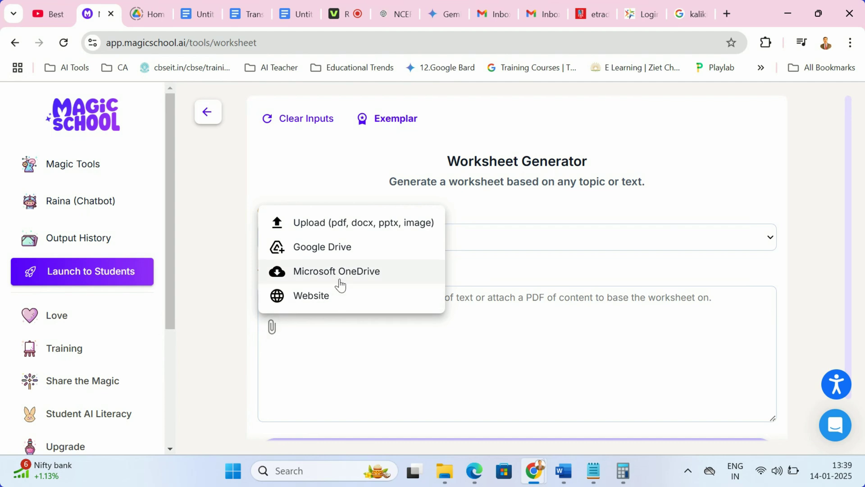
pyautogui.click(344, 221)
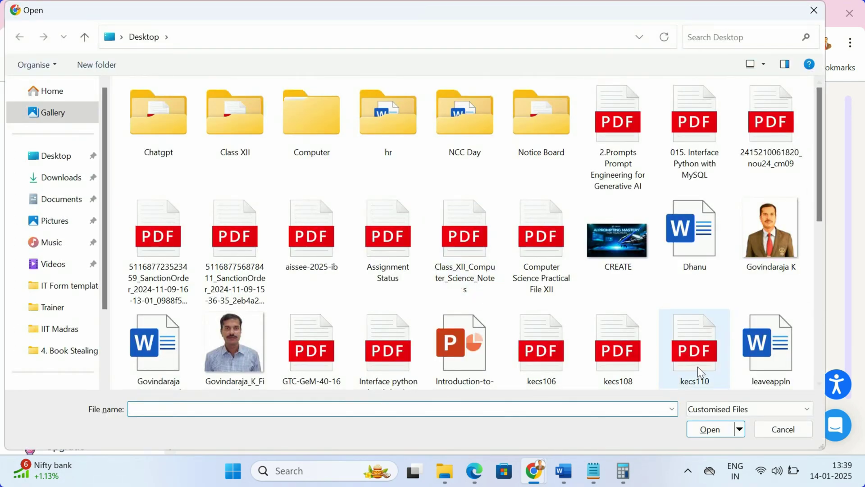
pyautogui.click(698, 367)
pyautogui.click(710, 434)
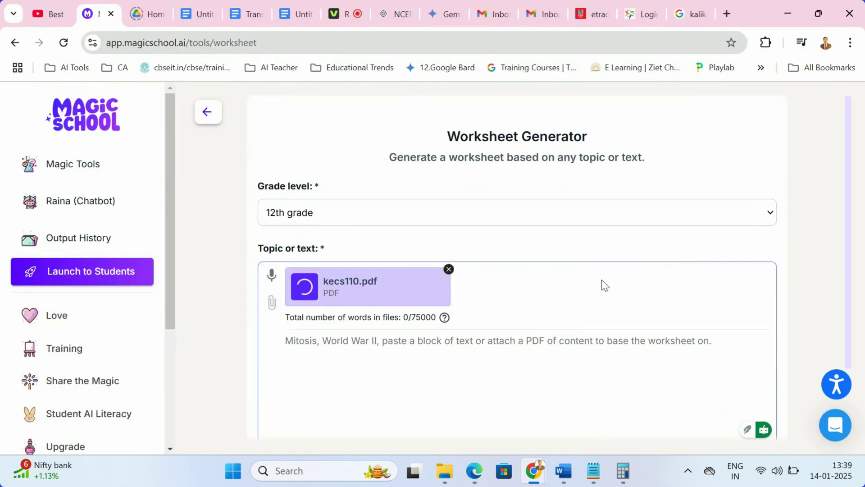
pyautogui.scroll(-2, 620, 318)
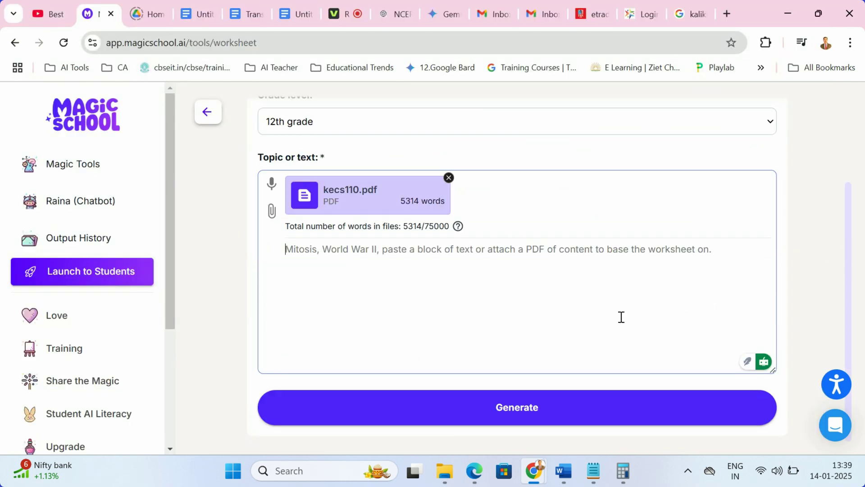
pyautogui.click(535, 418)
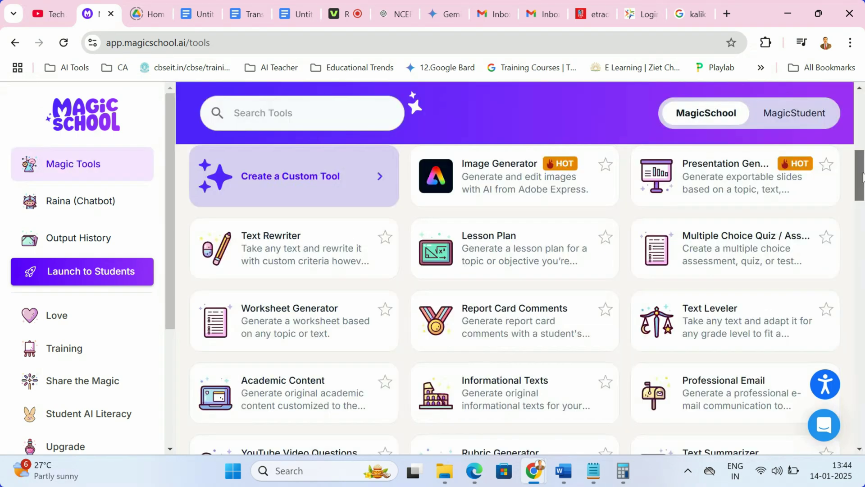
pyautogui.moveTo(863, 177); pyautogui.dragTo(863, 399)
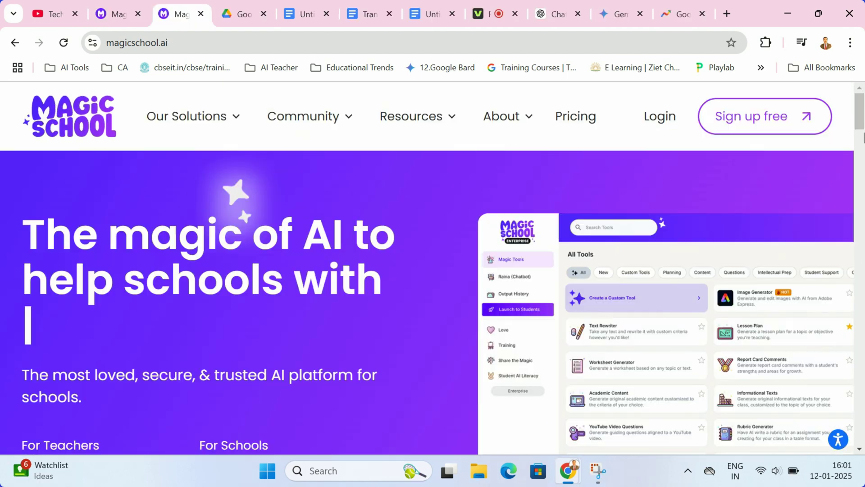
pyautogui.moveTo(858, 110); pyautogui.dragTo(862, 127)
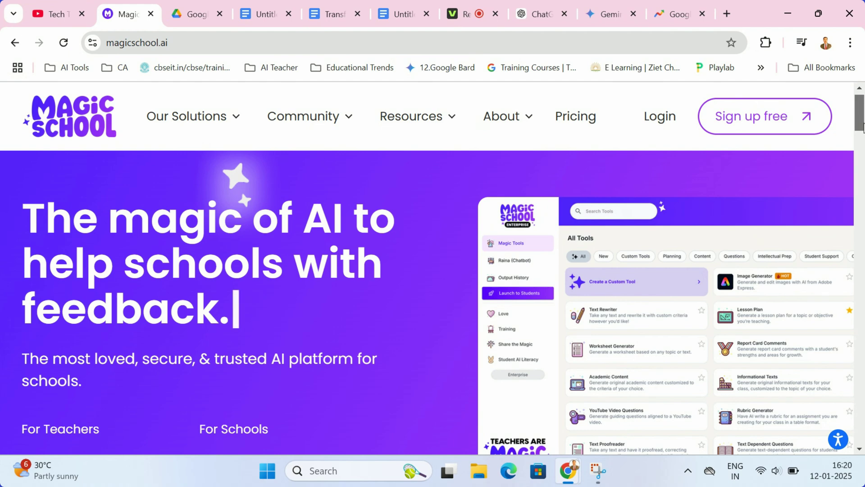
pyautogui.moveTo(863, 128); pyautogui.dragTo(863, 136)
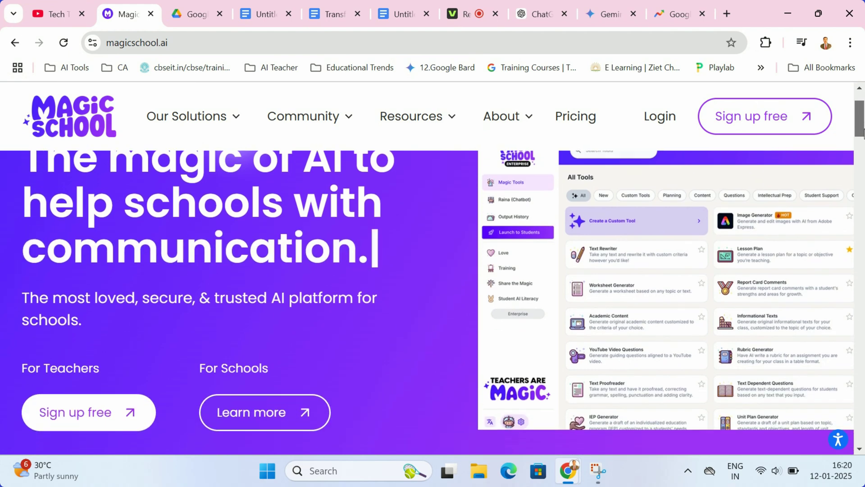
pyautogui.moveTo(858, 130); pyautogui.dragTo(858, 134)
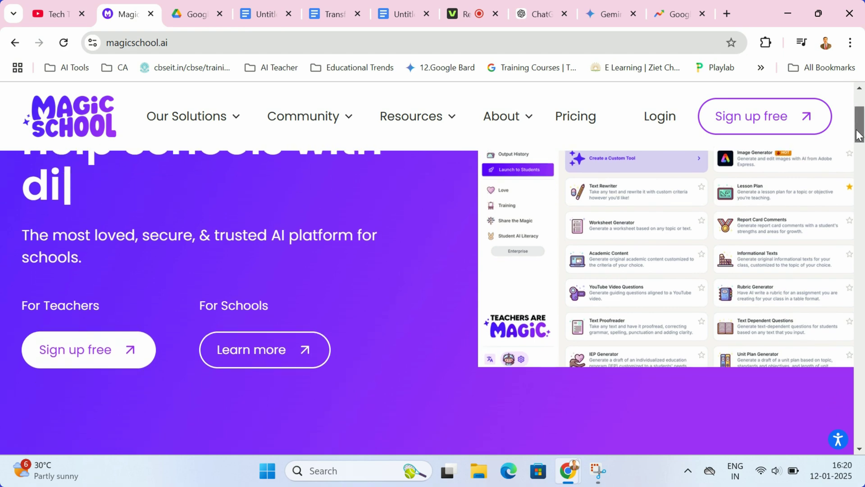